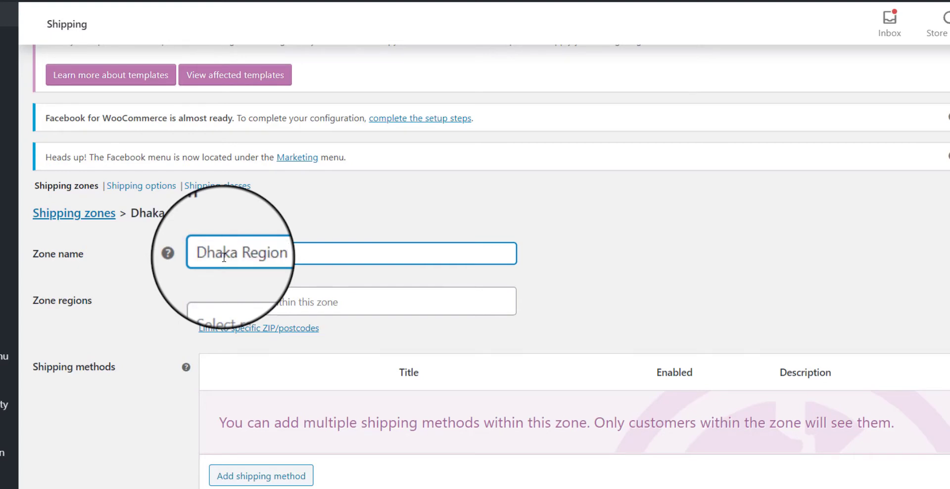
# Step: Add Dhaka, Bangladesh as the zone region of the Dhaka Region shipping zone
pyautogui.click(221, 303)
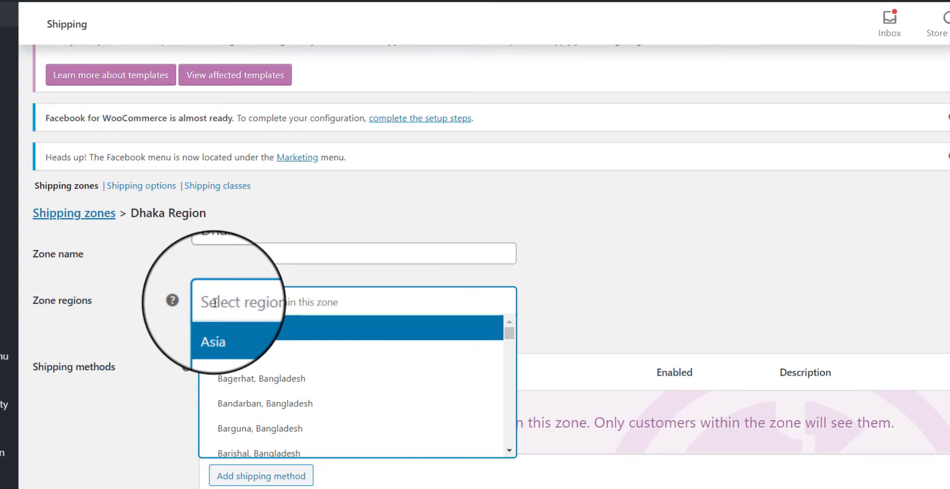
pyautogui.write('d')
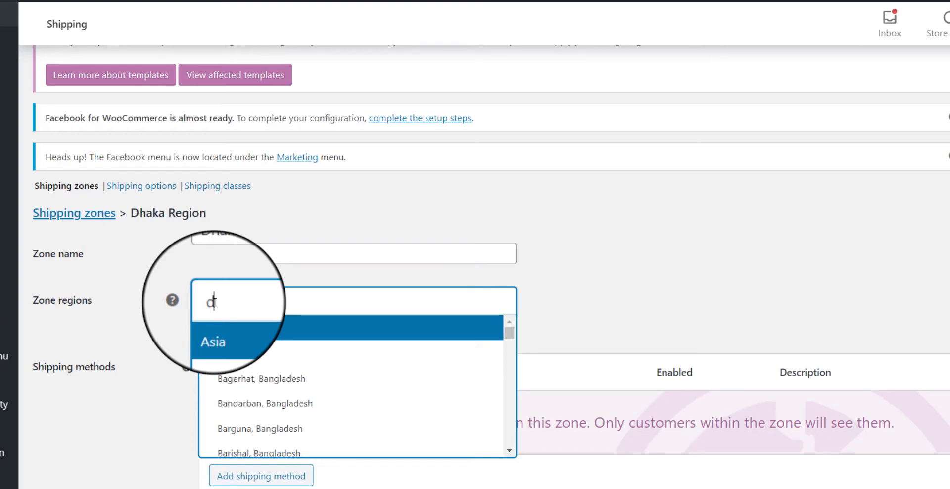
pyautogui.write('h')
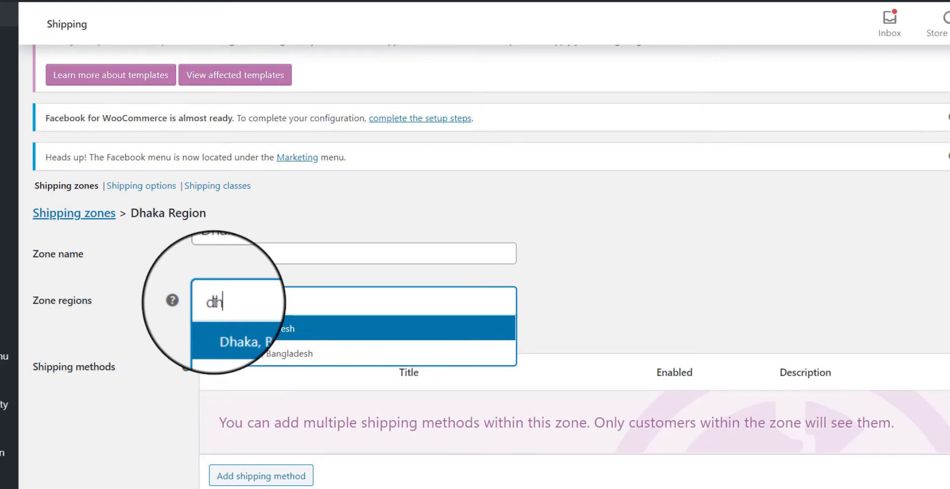
pyautogui.click(264, 331)
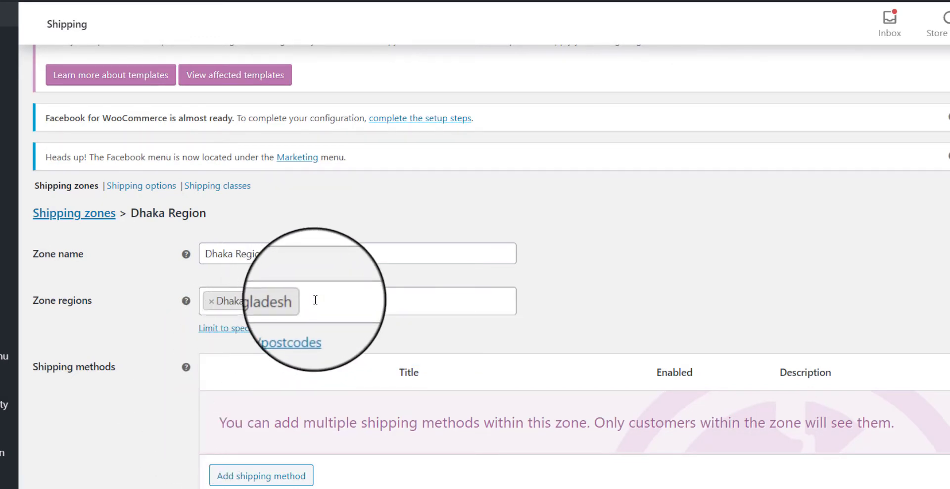
pyautogui.write('mi')
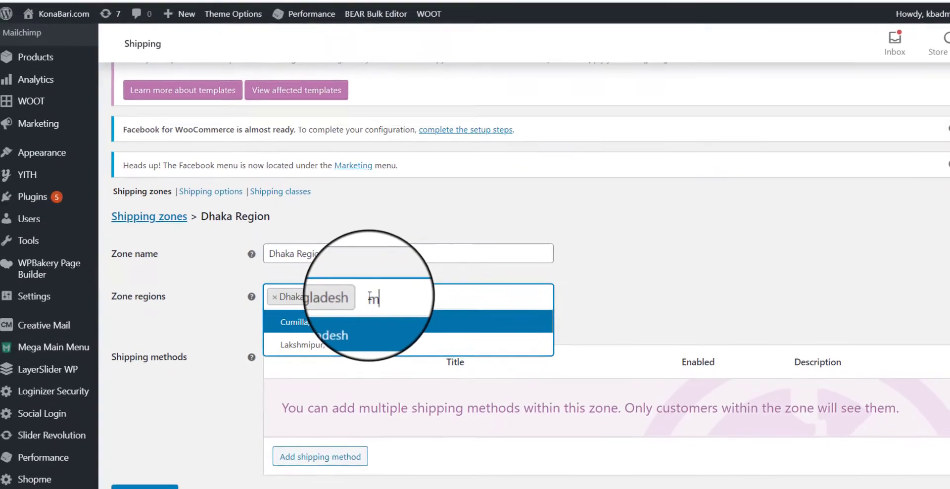
pyautogui.press('BackSpace')
pyautogui.press('BackSpace')
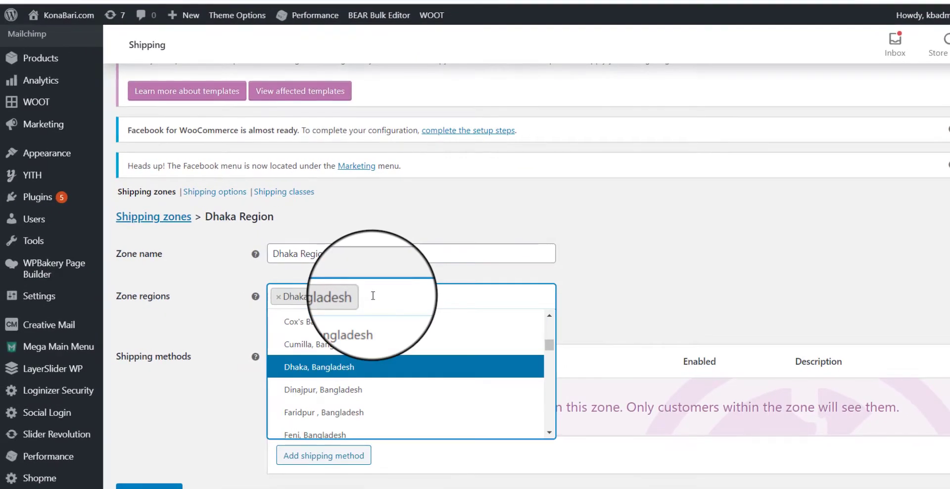
pyautogui.click(636, 282)
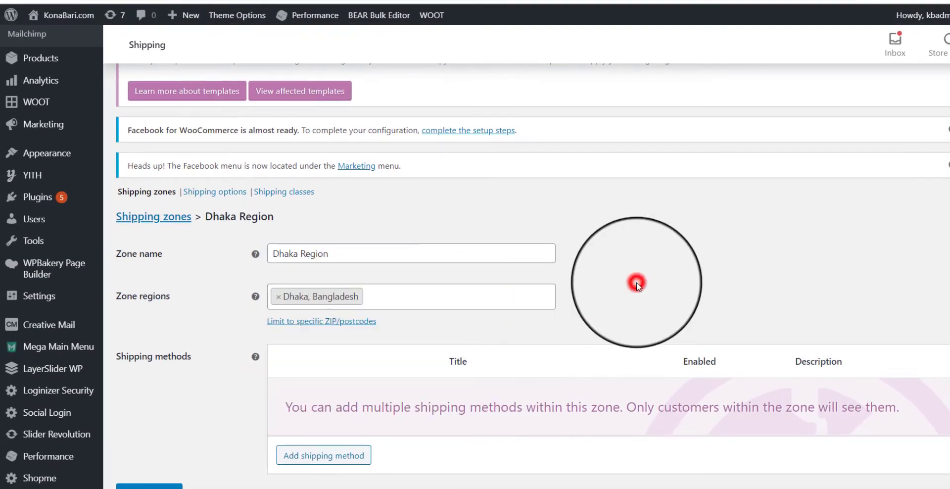
pyautogui.scroll(-2, 338, 406)
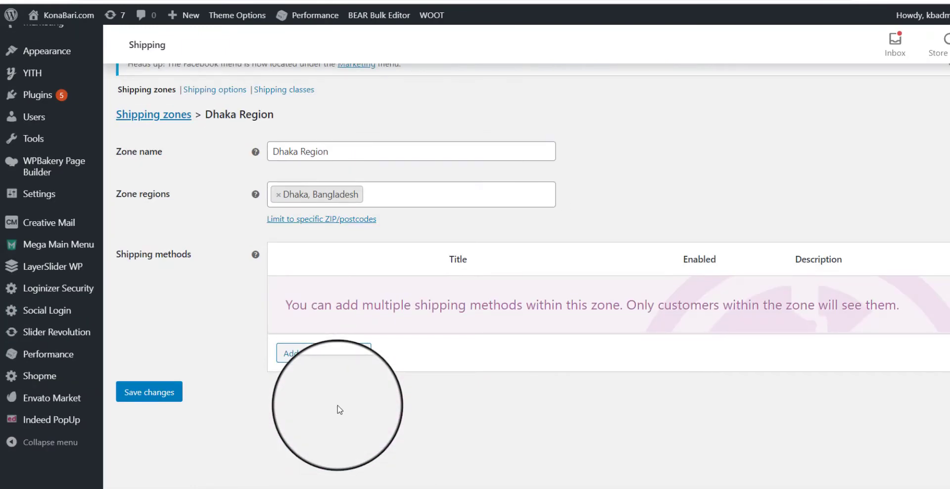
pyautogui.click(329, 356)
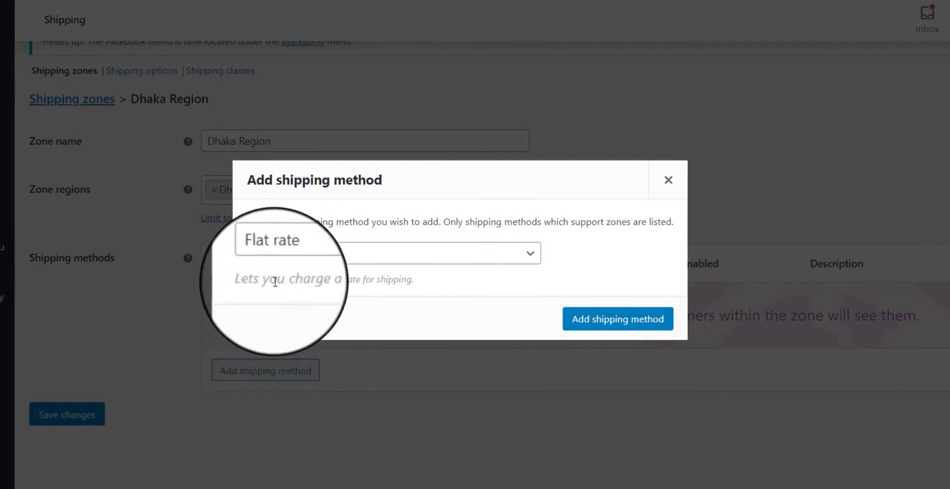
pyautogui.click(287, 257)
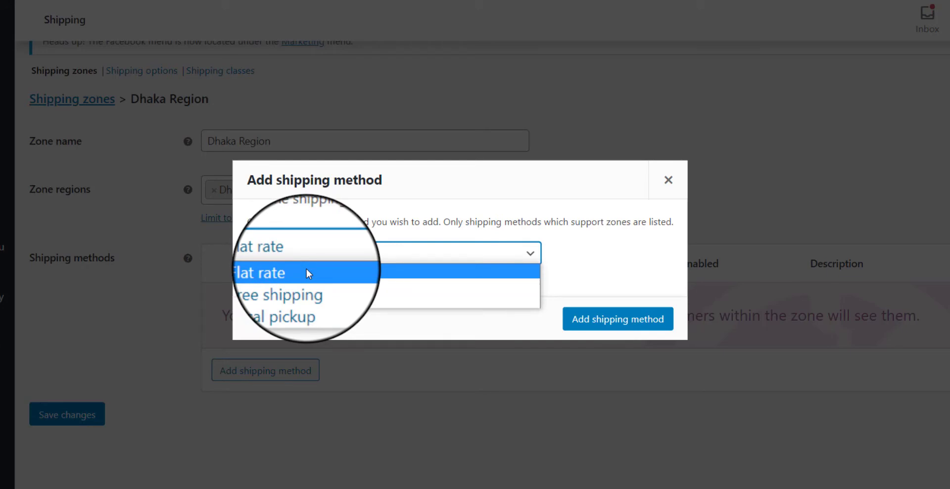
pyautogui.click(305, 270)
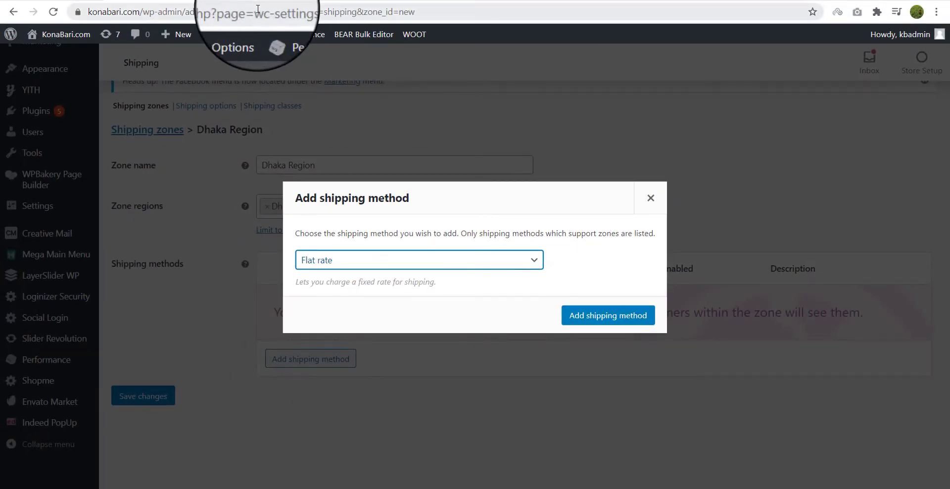
pyautogui.click(651, 196)
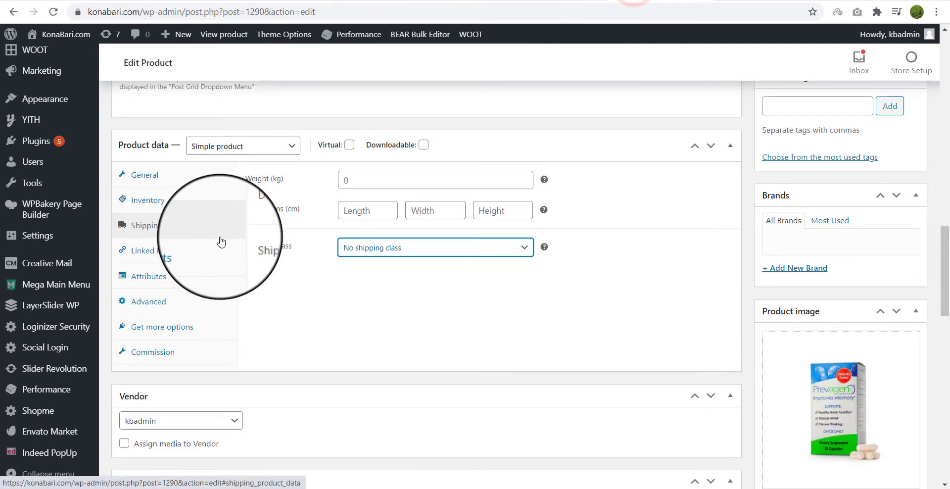
# Step: On the edit page of the 30 capsules product, examine the shipping data: weight, dimensions and shipping class choices
pyautogui.scroll(8, 221, 242)
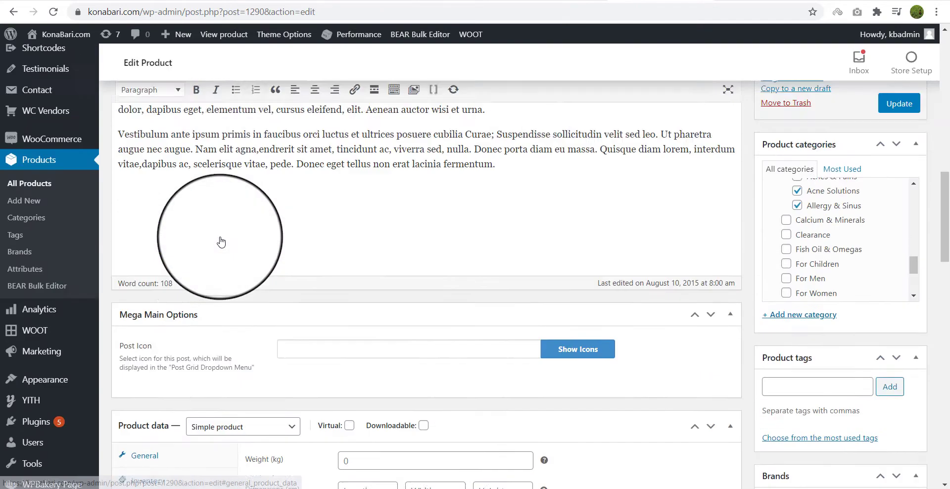
pyautogui.scroll(4, 221, 242)
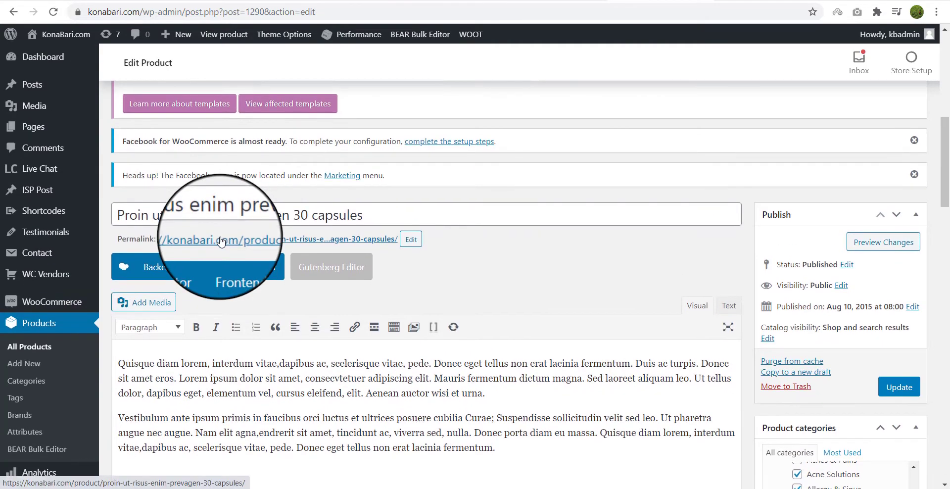
pyautogui.click(424, 218)
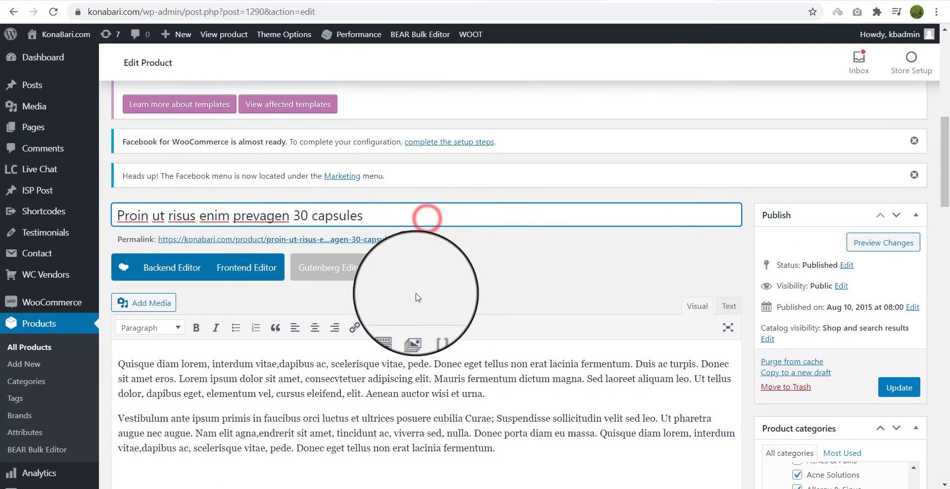
pyautogui.scroll(-3, 418, 294)
pyautogui.scroll(-6, 376, 312)
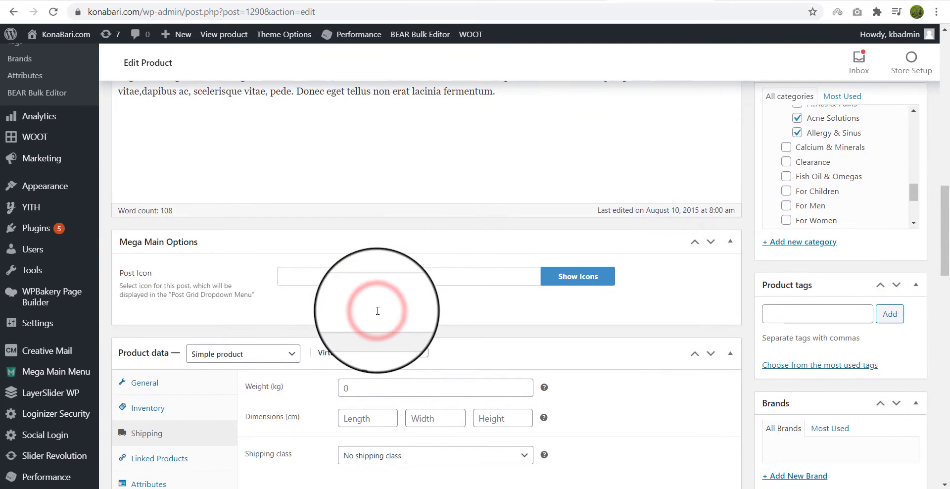
pyautogui.scroll(-1, 282, 357)
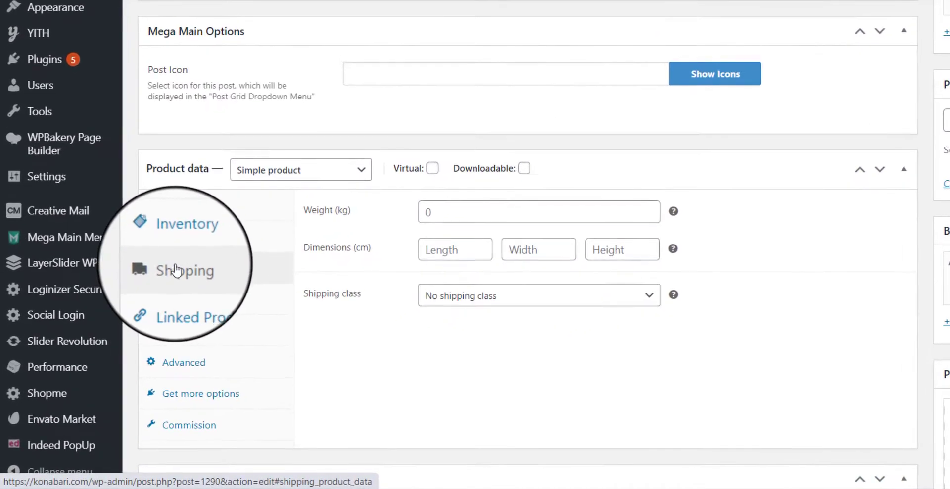
pyautogui.click(178, 268)
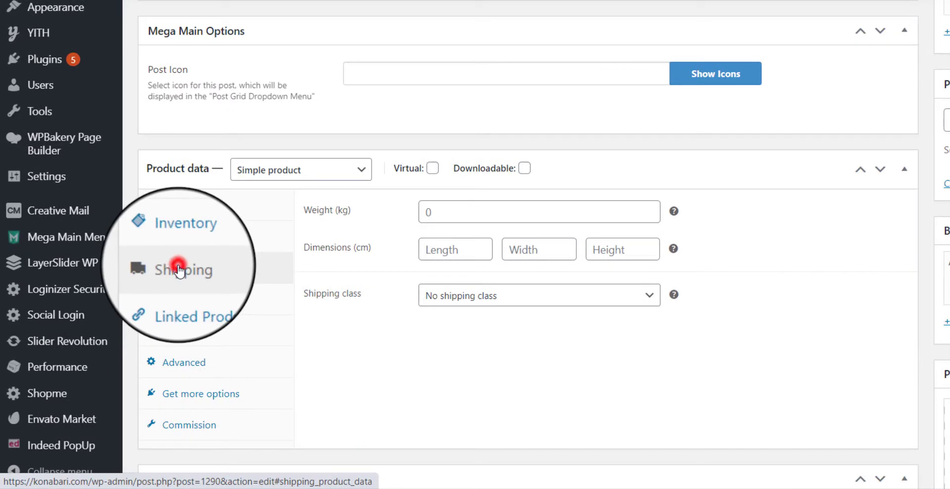
pyautogui.click(444, 210)
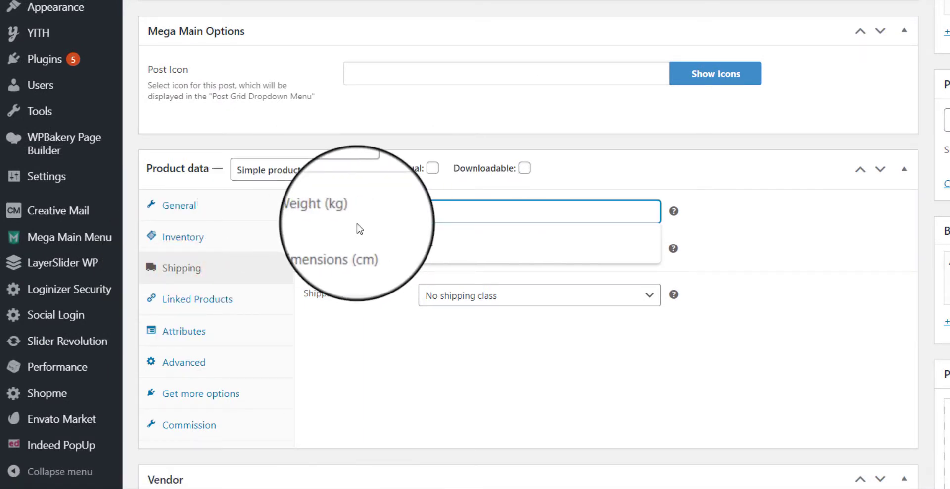
pyautogui.click(352, 261)
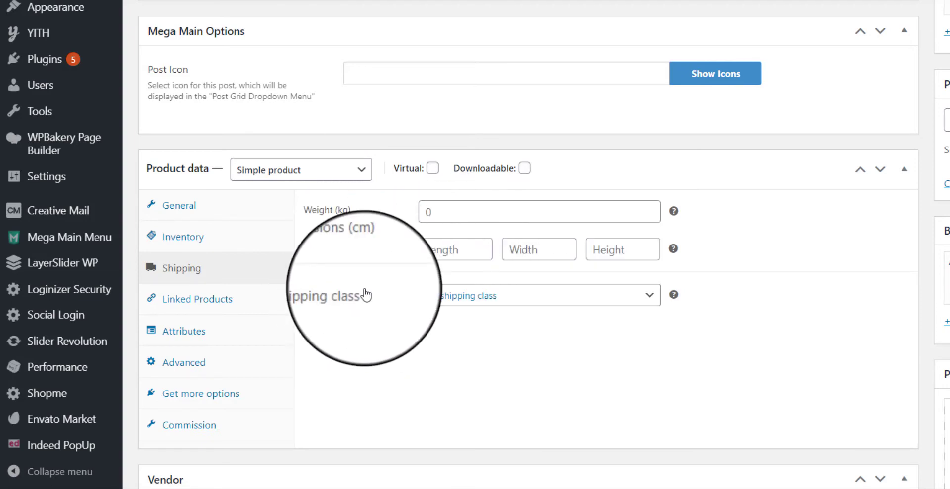
pyautogui.click(465, 293)
pyautogui.click(465, 293)
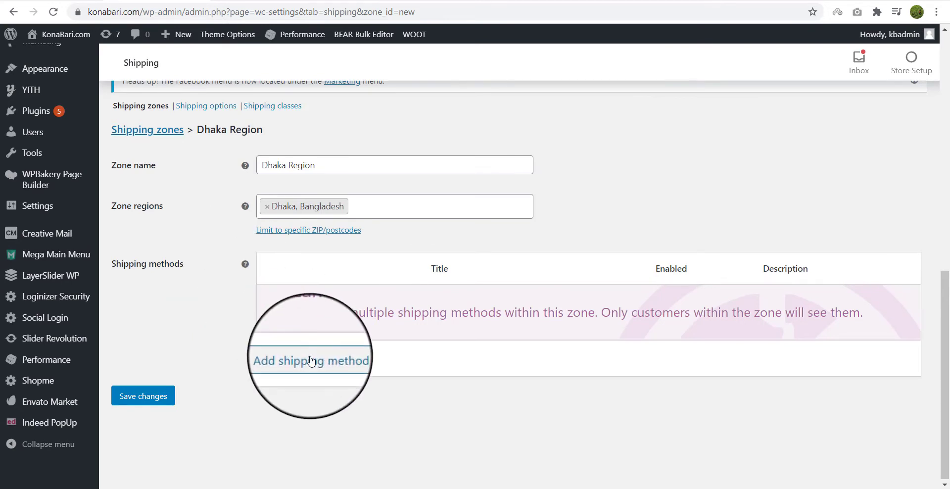
# Step: Add a Flat rate shipping method to the Dhaka Region zone
pyautogui.click(312, 360)
pyautogui.click(352, 260)
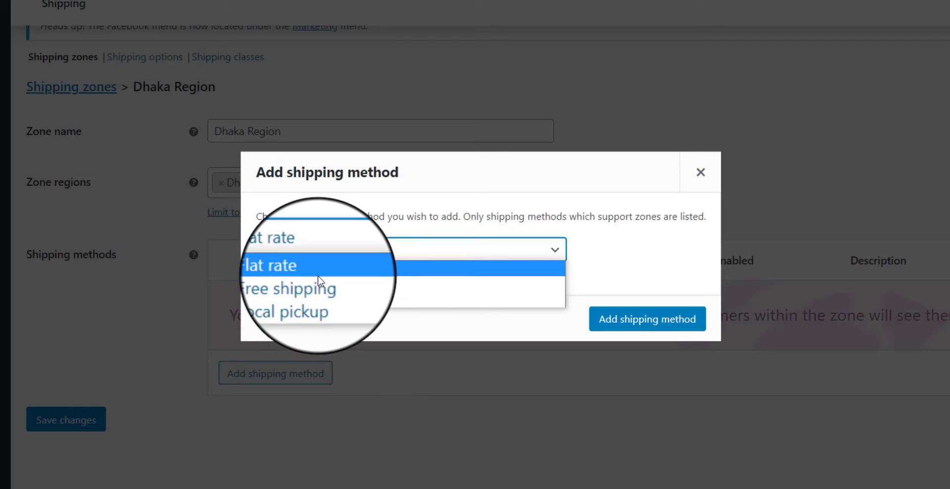
pyautogui.click(318, 271)
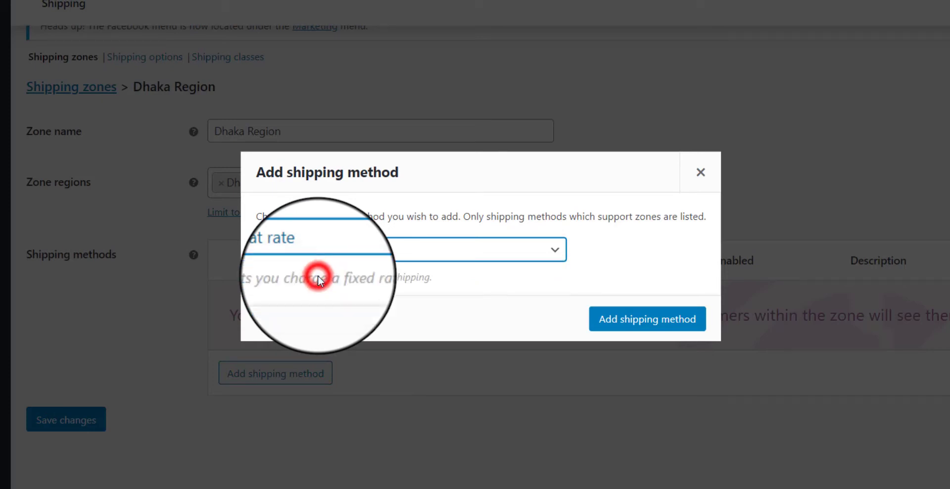
pyautogui.click(636, 319)
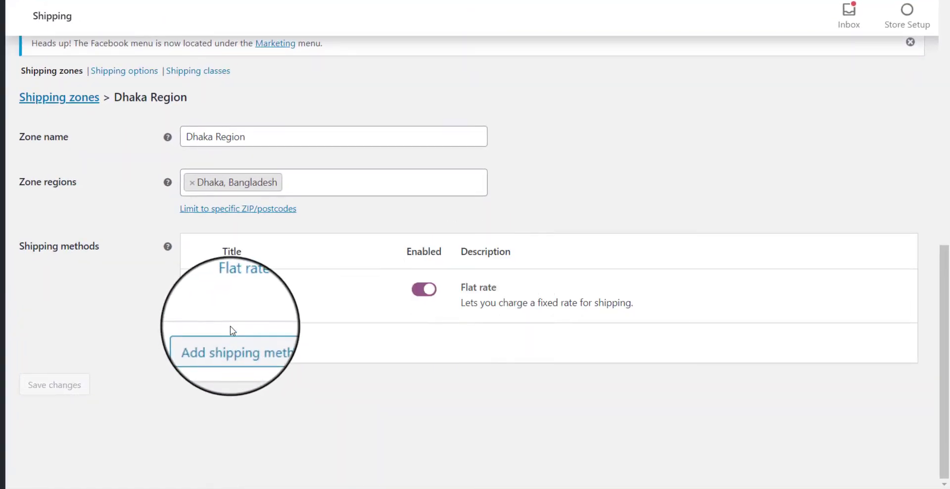
# Step: Add a Free shipping method to the Dhaka Region zone
pyautogui.click(254, 343)
pyautogui.click(299, 239)
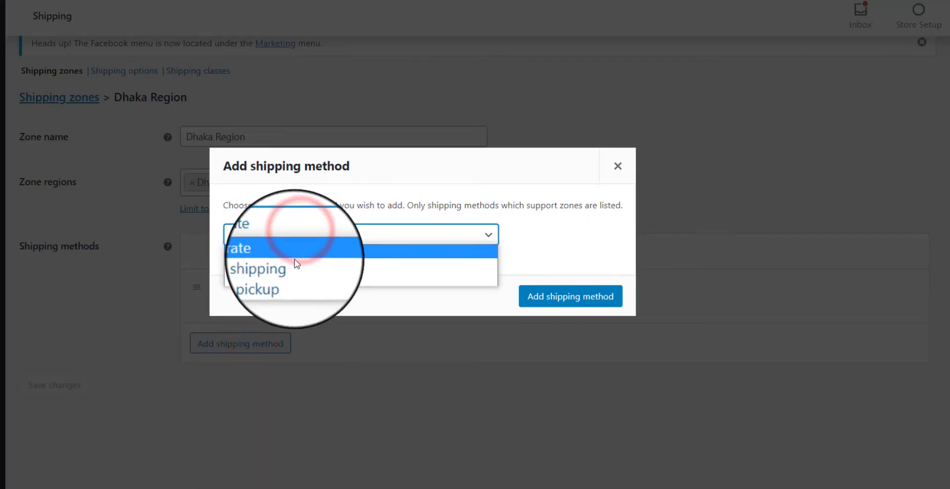
pyautogui.click(295, 265)
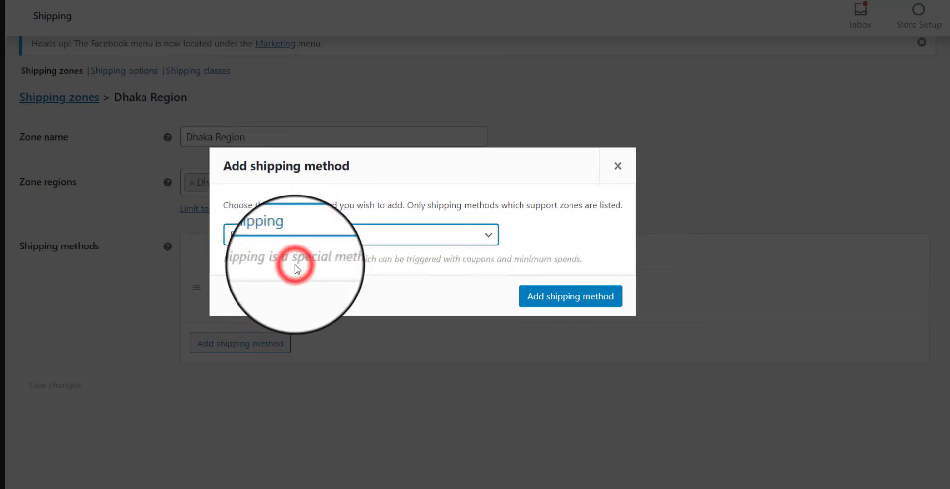
pyautogui.click(586, 297)
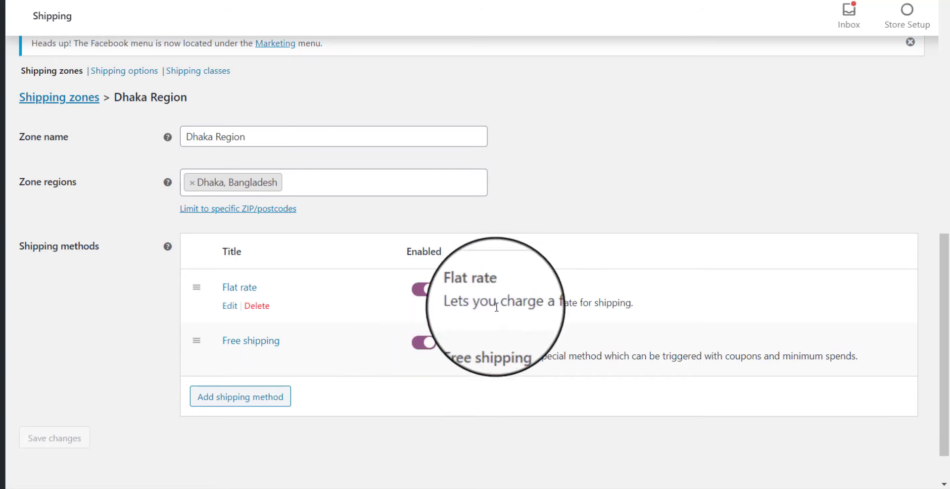
# Step: Review the zone's shipping methods and open the Shipping options section, confirming leaving the zone page
pyautogui.scroll(-1, 449, 391)
pyautogui.scroll(1, 449, 391)
pyautogui.scroll(-1, 449, 391)
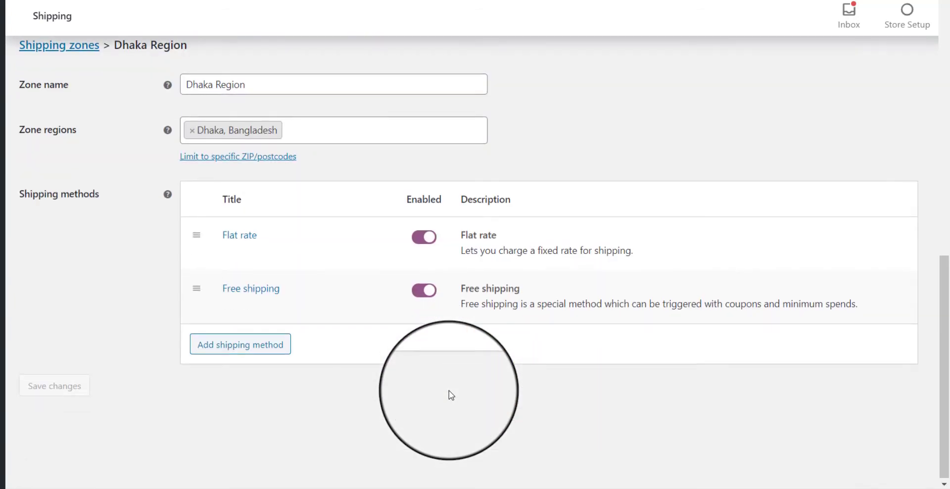
pyautogui.scroll(2, 174, 191)
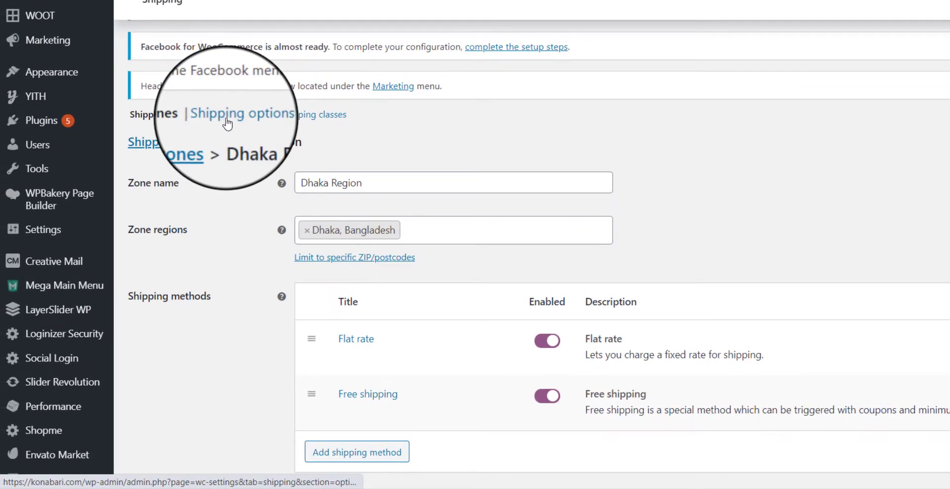
pyautogui.click(227, 121)
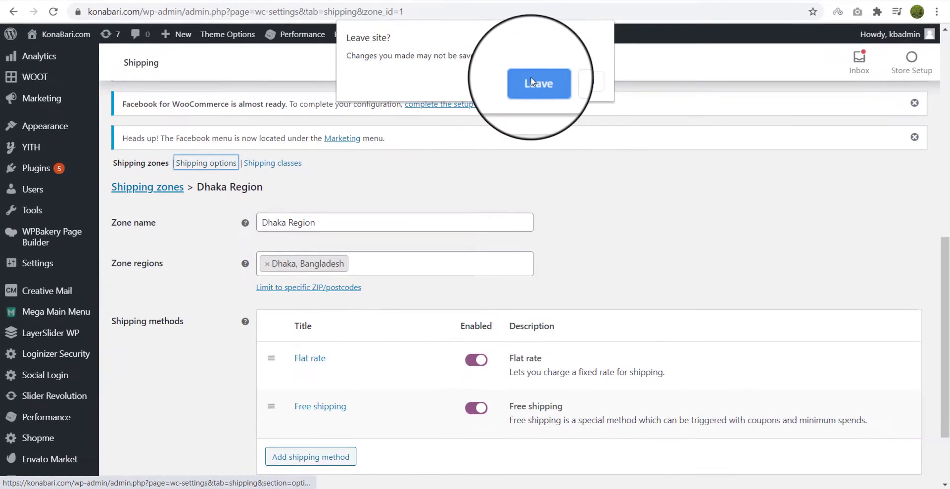
pyautogui.click(610, 17)
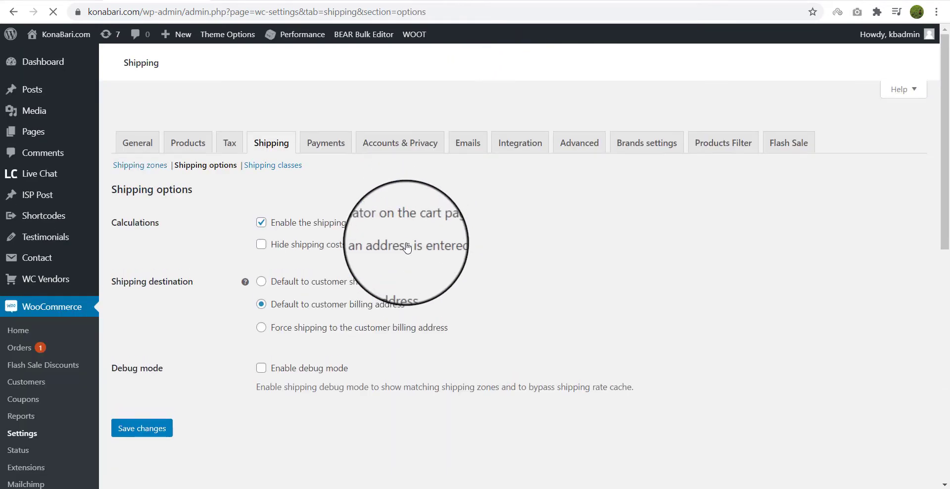
# Step: Examine the Calculations settings in the shipping options, compare them with the store's cart totals, and return to the options
pyautogui.scroll(-8, 407, 241)
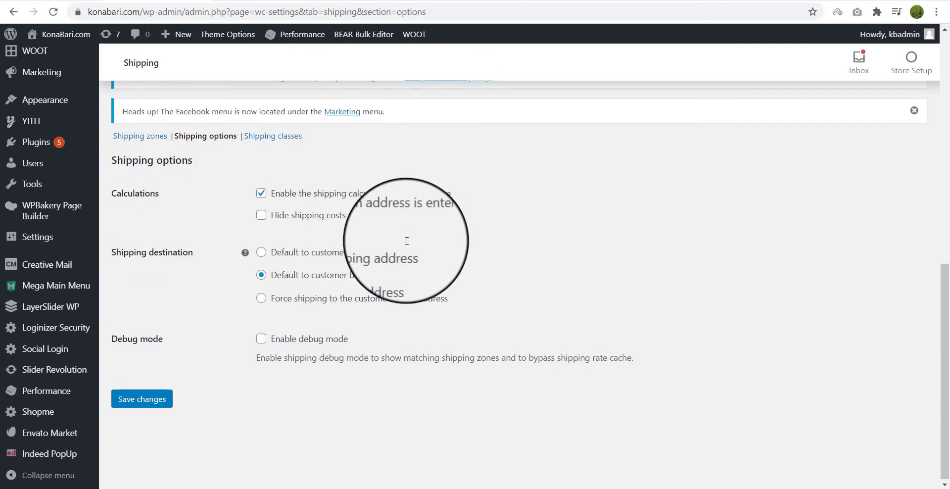
pyautogui.doubleClick(136, 193)
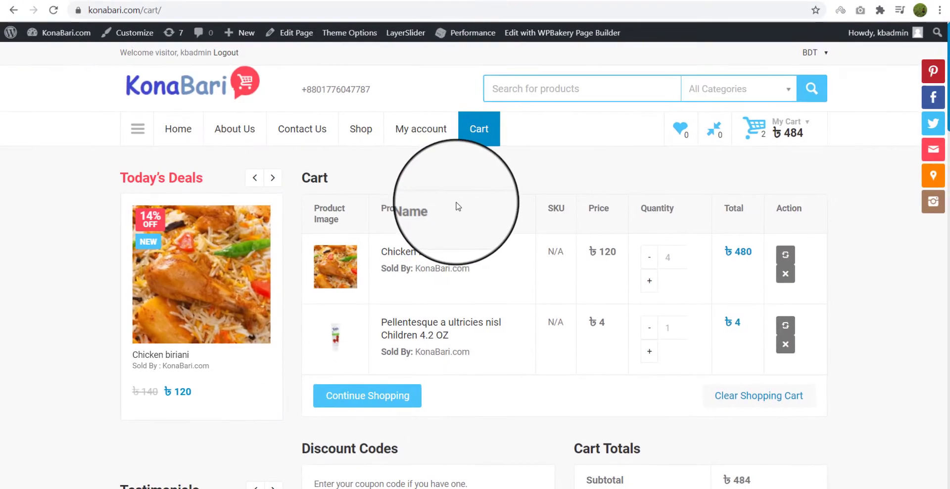
pyautogui.scroll(-3, 460, 206)
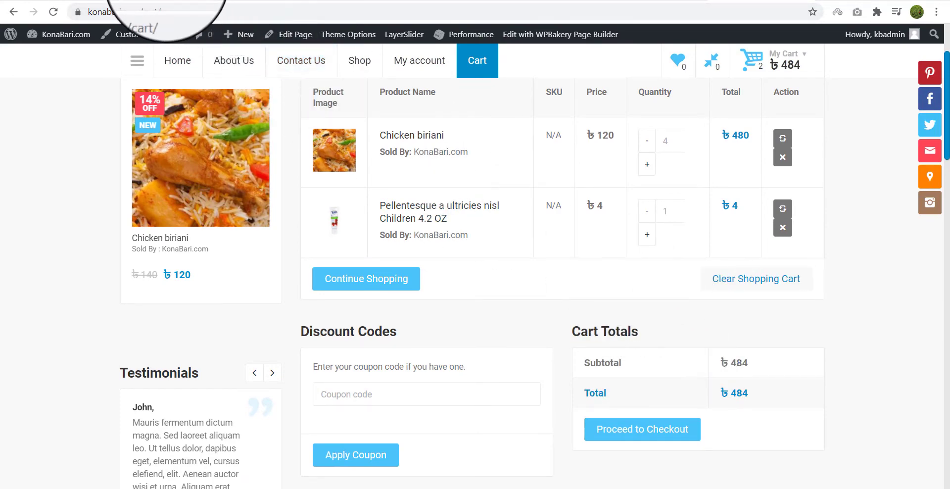
pyautogui.click(166, 1)
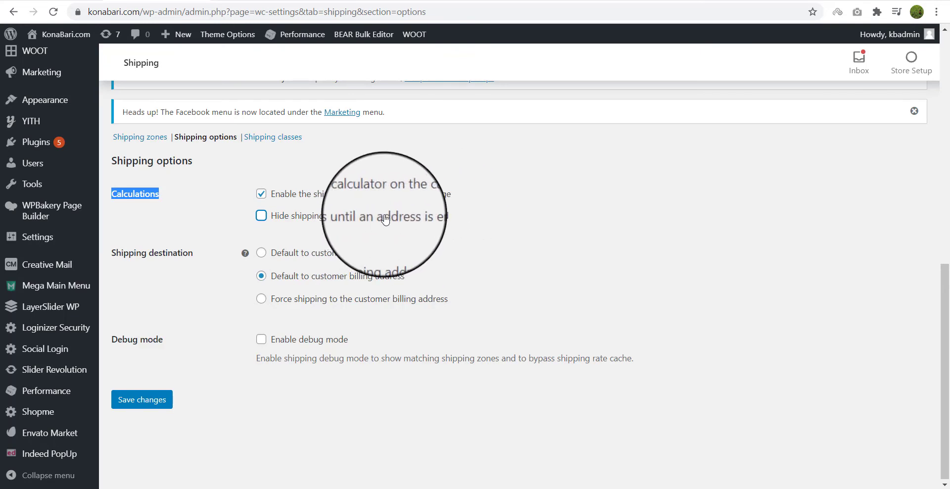
# Step: Set the shipping destination to Default to customer shipping address and save the shipping options
pyautogui.click(222, 231)
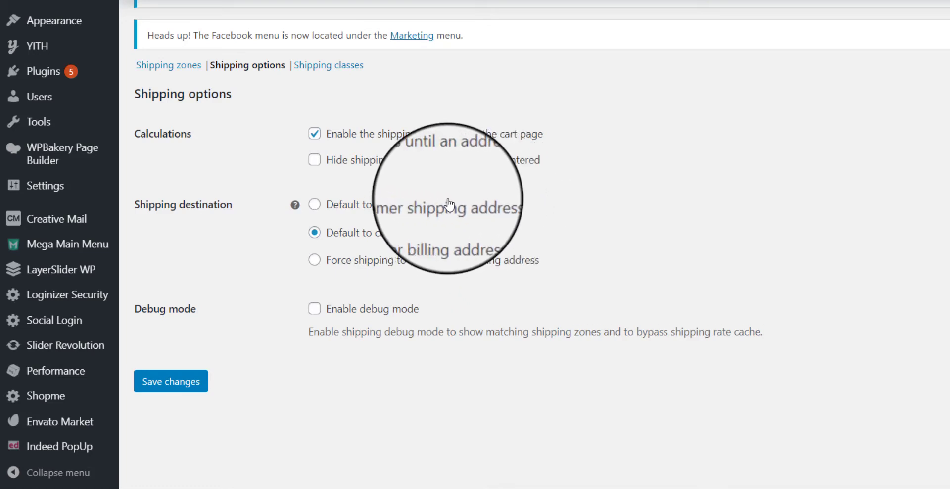
pyautogui.click(314, 205)
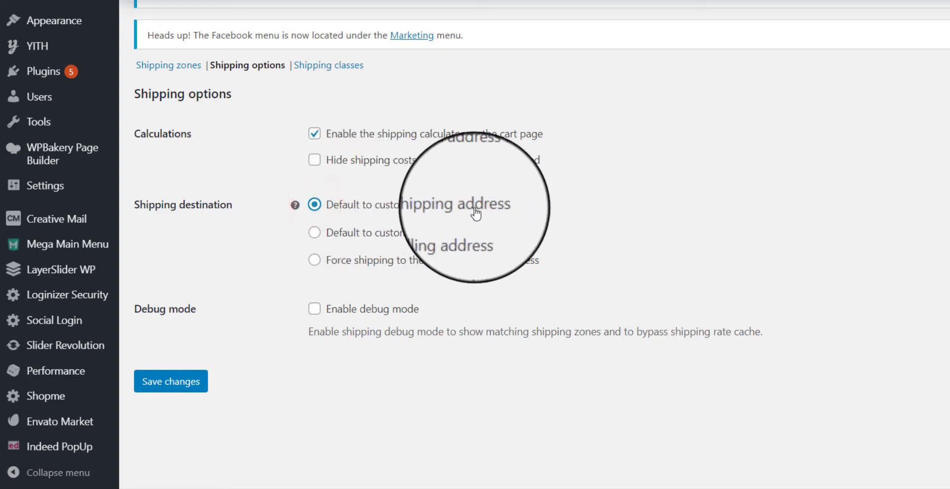
pyautogui.click(314, 232)
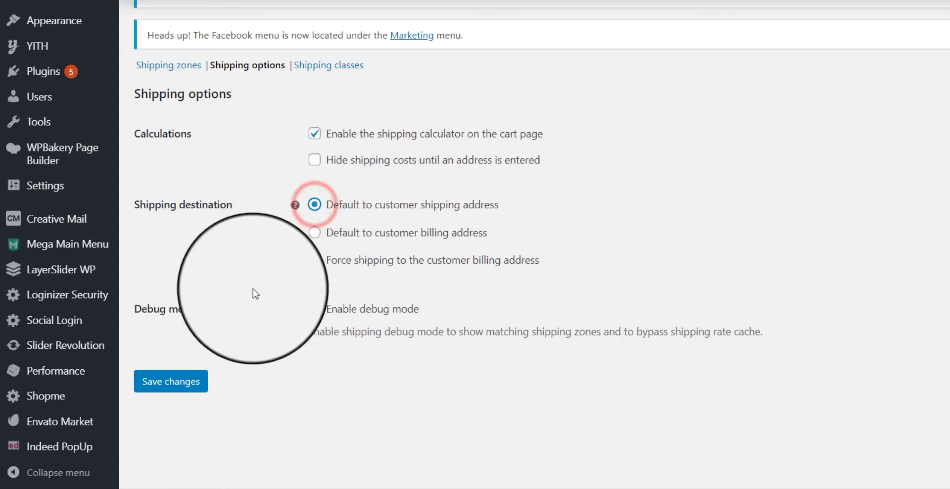
pyautogui.click(178, 389)
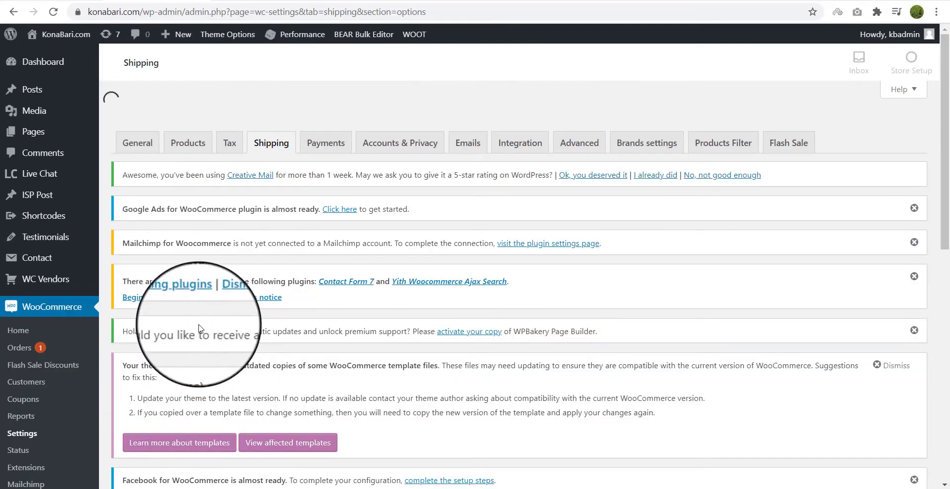
# Step: Open the Shipping classes section of the shipping settings and bring its class table into view
pyautogui.scroll(-5, 187, 420)
pyautogui.scroll(-4, 187, 420)
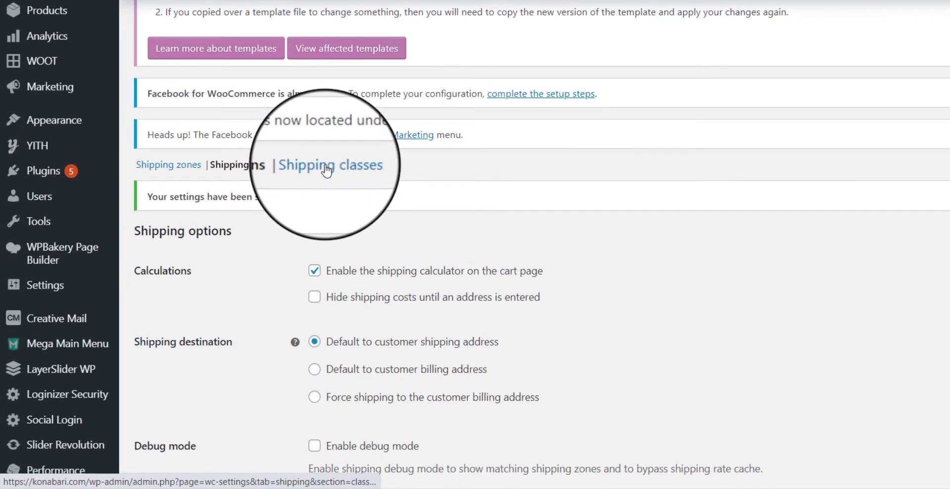
pyautogui.click(272, 219)
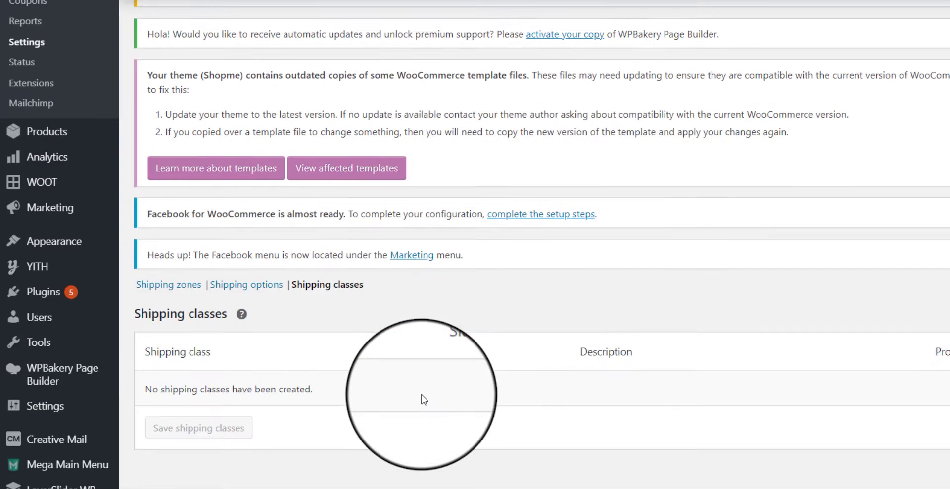
pyautogui.scroll(-3, 422, 395)
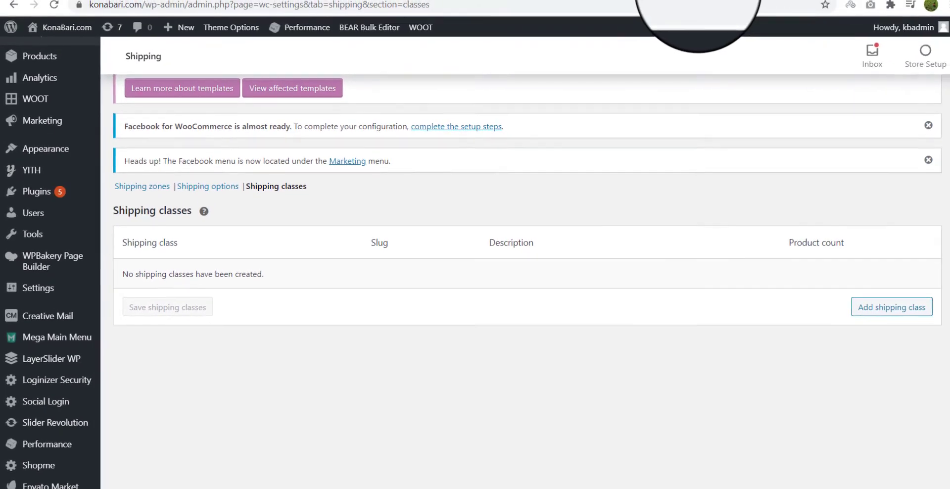
# Step: Switch to the product being edited and check the choices offered for its shipping class
pyautogui.click(700, 1)
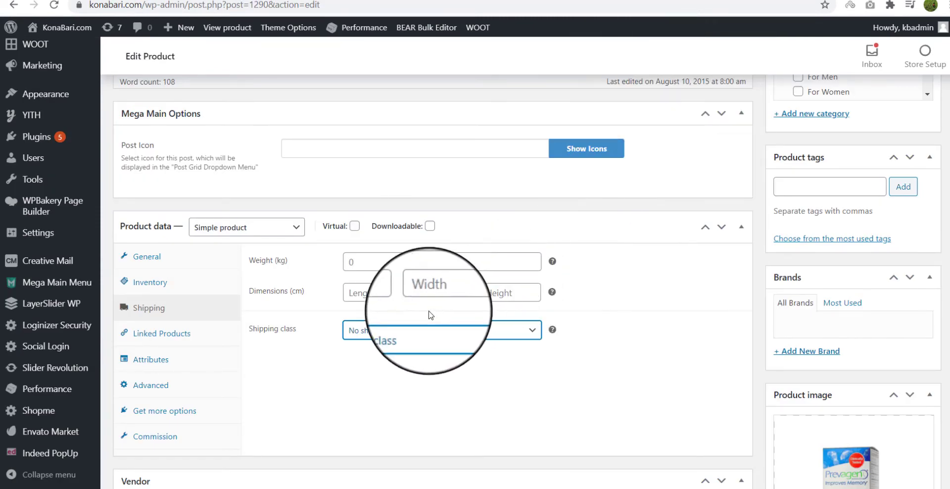
pyautogui.click(369, 331)
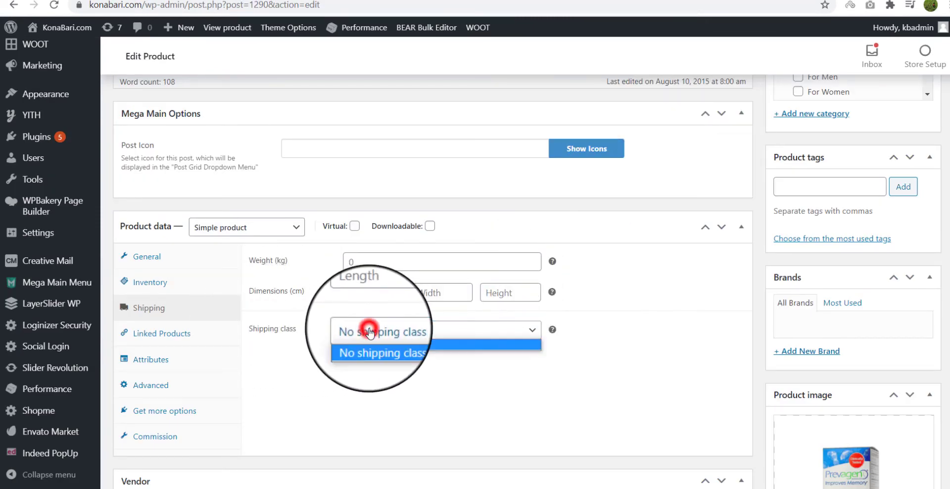
pyautogui.click(423, 353)
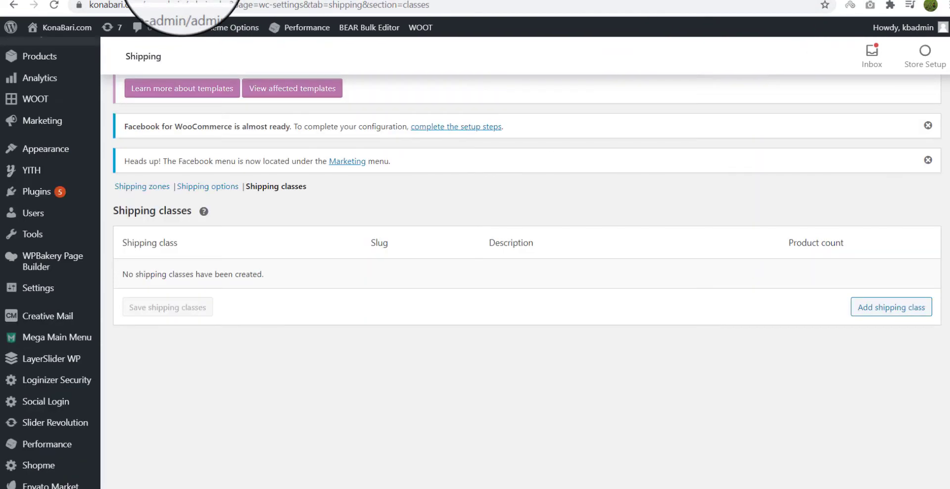
# Step: Add and save a shipping class named "My new shipping class" with slug "new-ship" and description "Something"
pyautogui.click(865, 312)
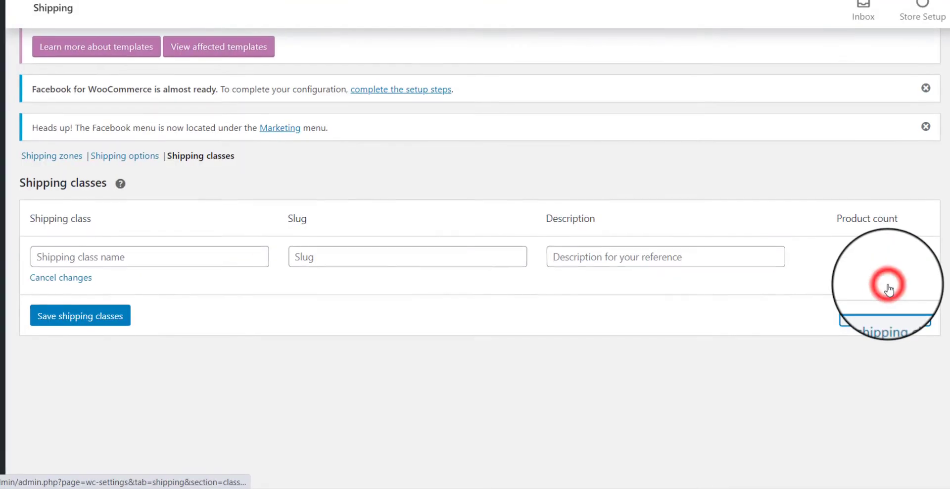
pyautogui.click(161, 272)
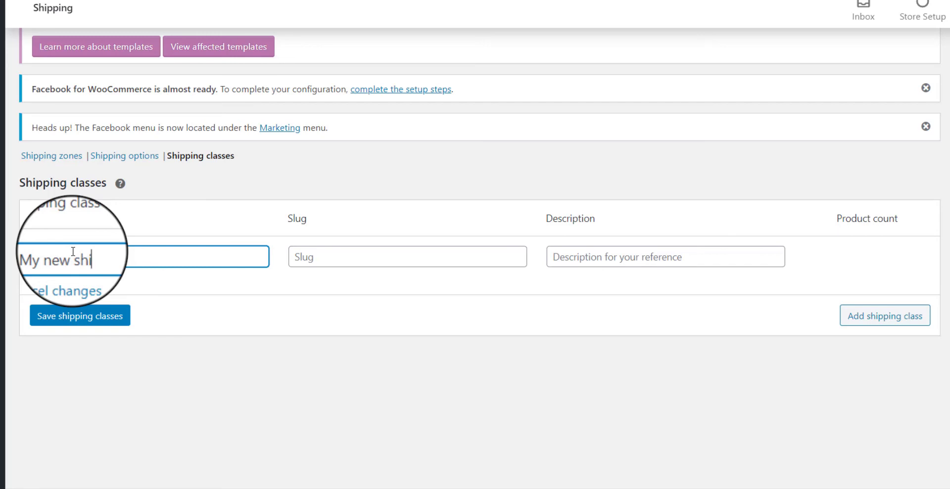
pyautogui.write('My new shipping class')
pyautogui.click(302, 257)
pyautogui.write('b')
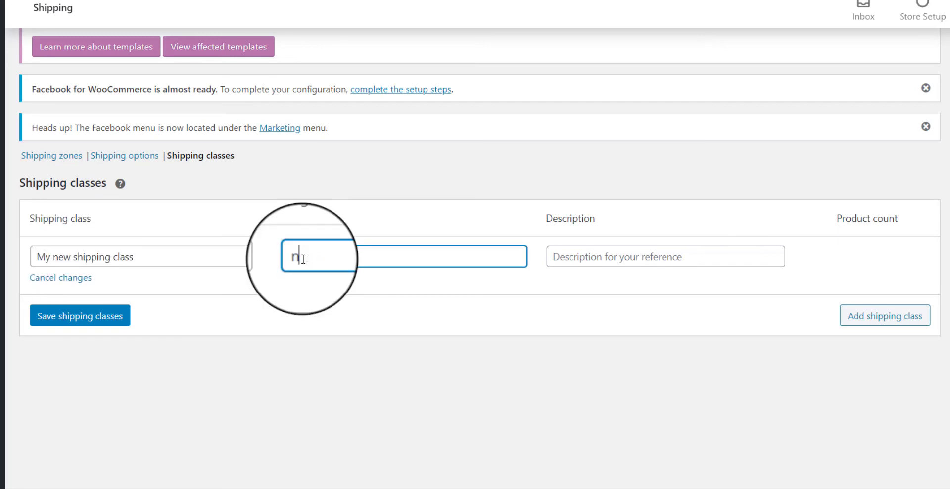
pyautogui.write('ew-ship')
pyautogui.click(599, 257)
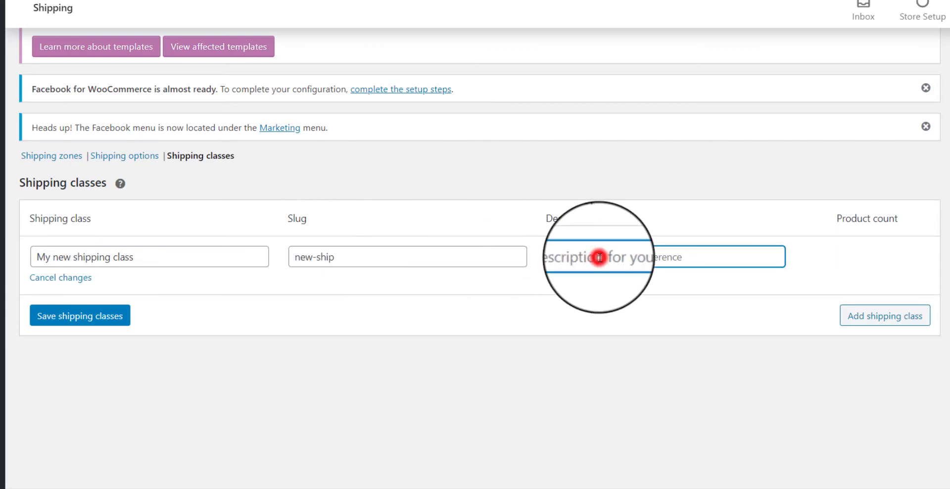
pyautogui.write('T')
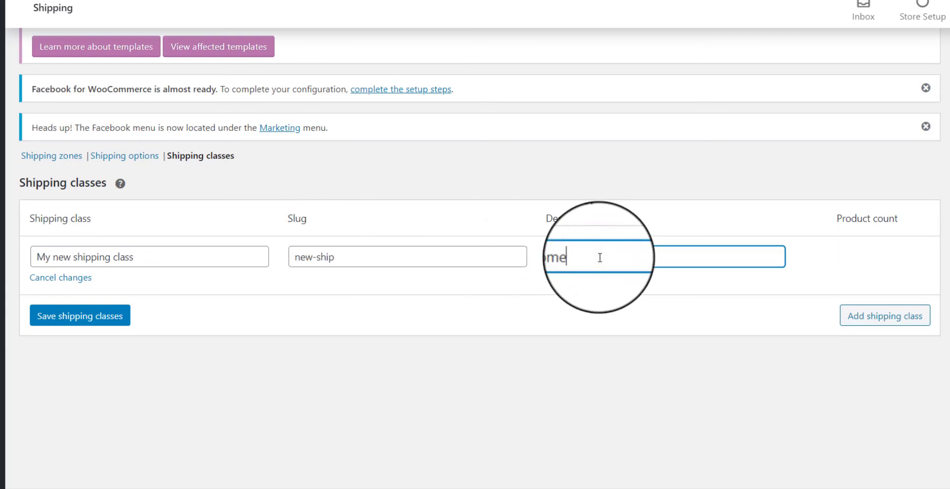
pyautogui.write('omething')
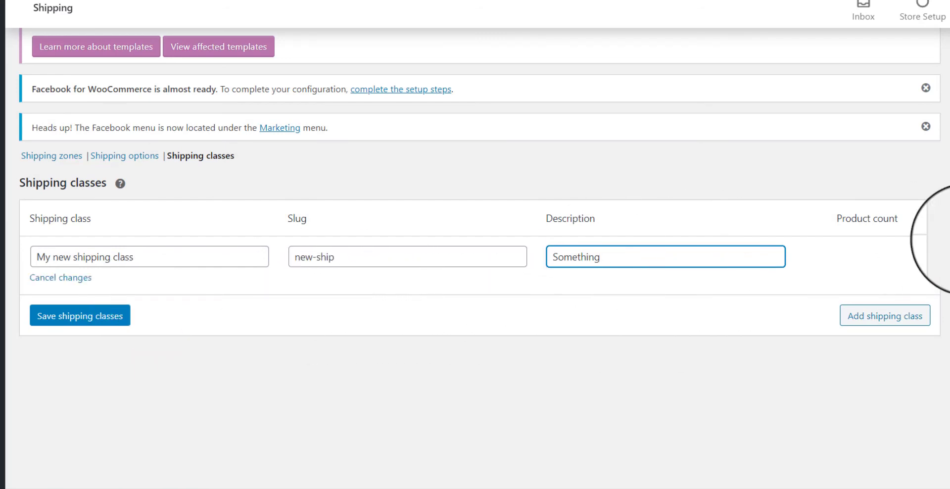
pyautogui.click(89, 324)
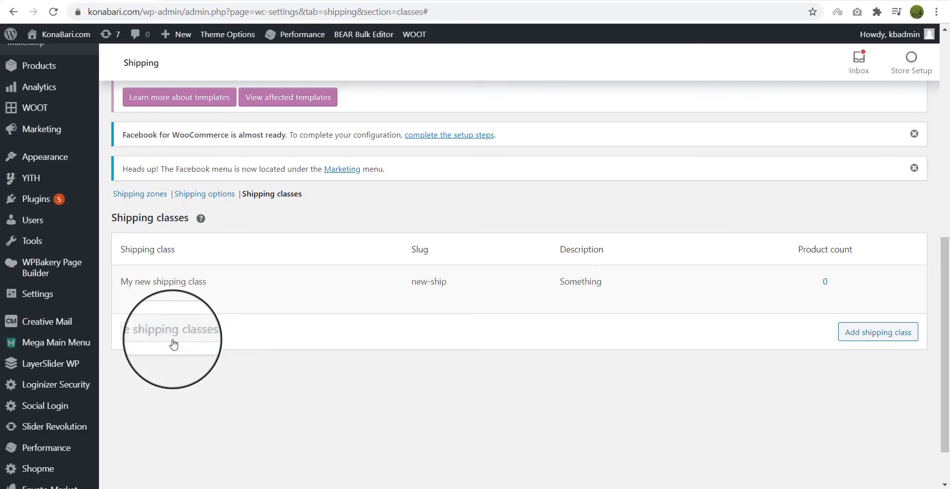
# Step: Reload the product's edit page and set its shipping class to "My new shipping class" in the shipping data
pyautogui.scroll(3, 176, 239)
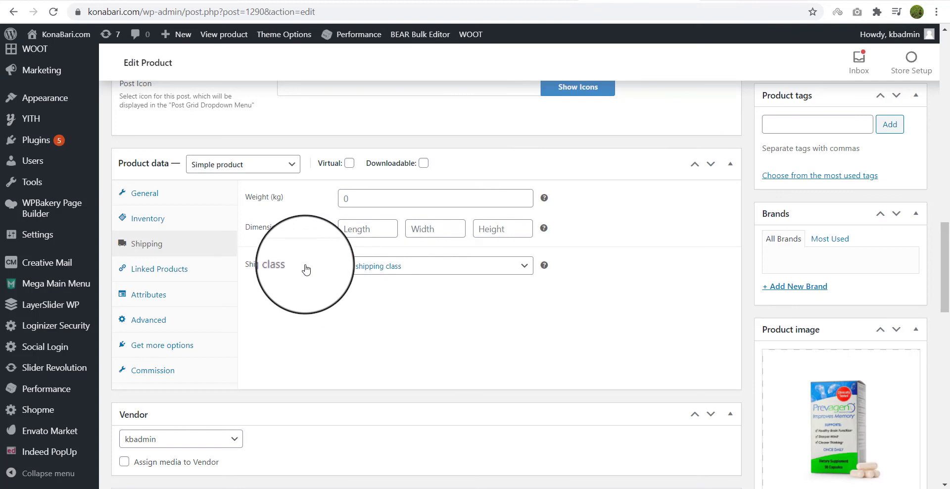
pyautogui.click(53, 11)
pyautogui.click(151, 281)
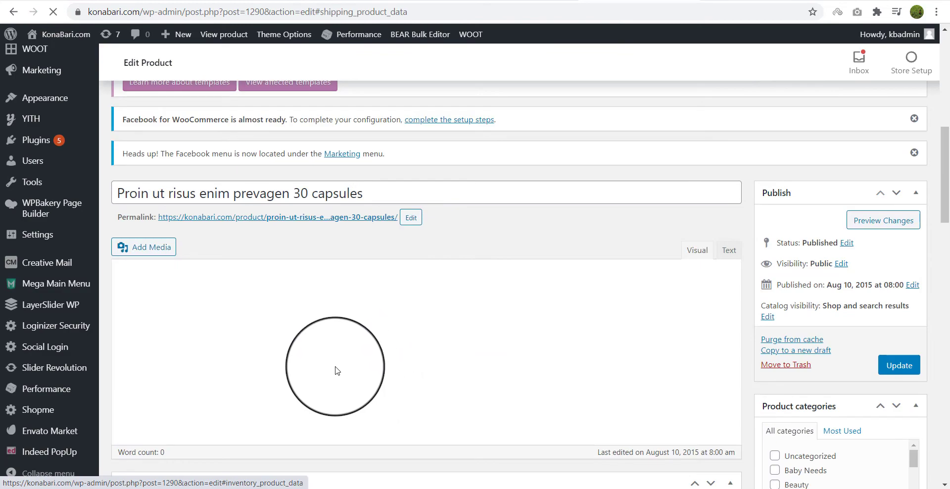
pyautogui.scroll(-5, 348, 402)
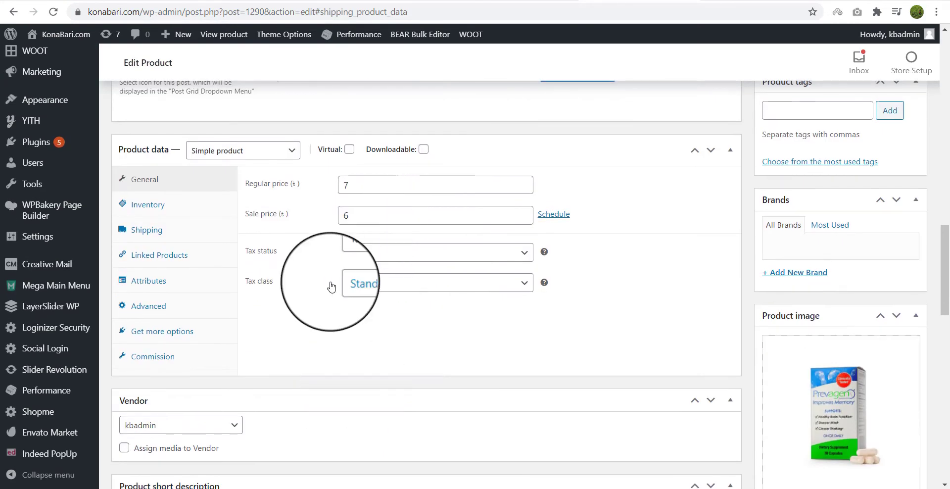
pyautogui.click(148, 231)
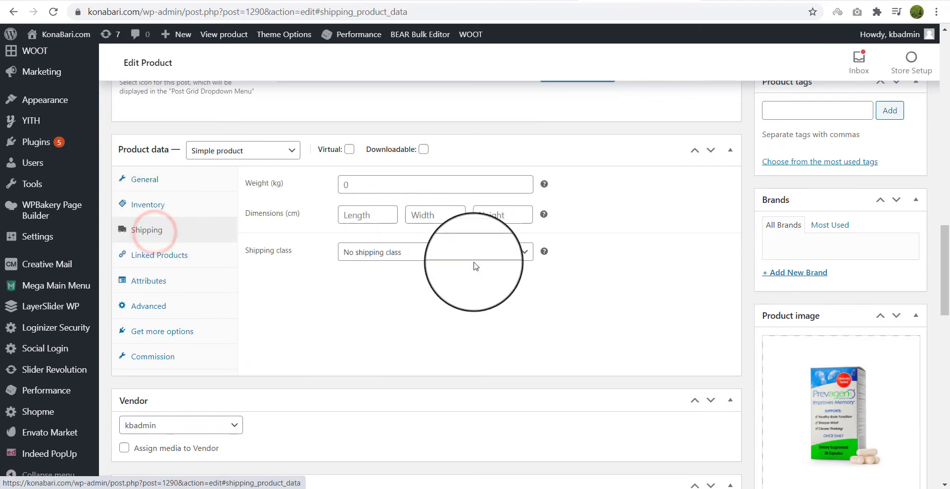
pyautogui.click(448, 253)
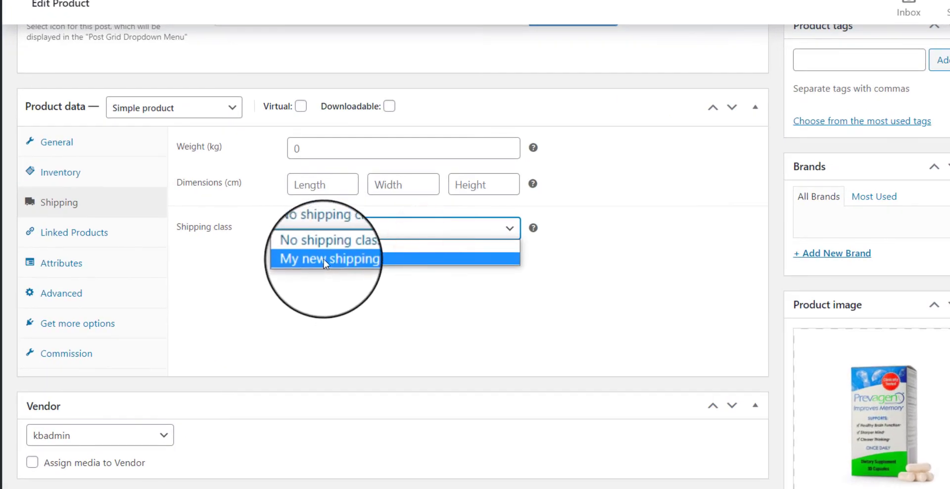
pyautogui.click(327, 258)
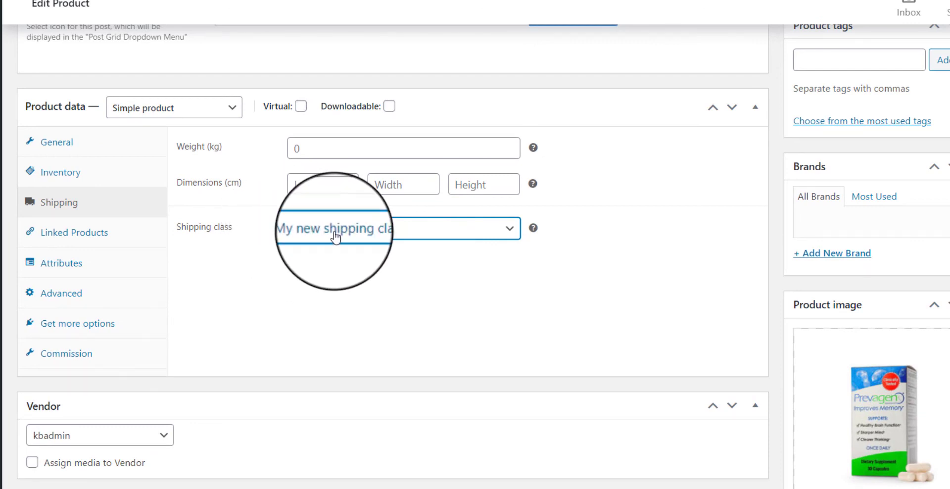
# Step: Return to the store's shipping settings and review the new shipping class's entry and product count
pyautogui.moveTo(596, 488)
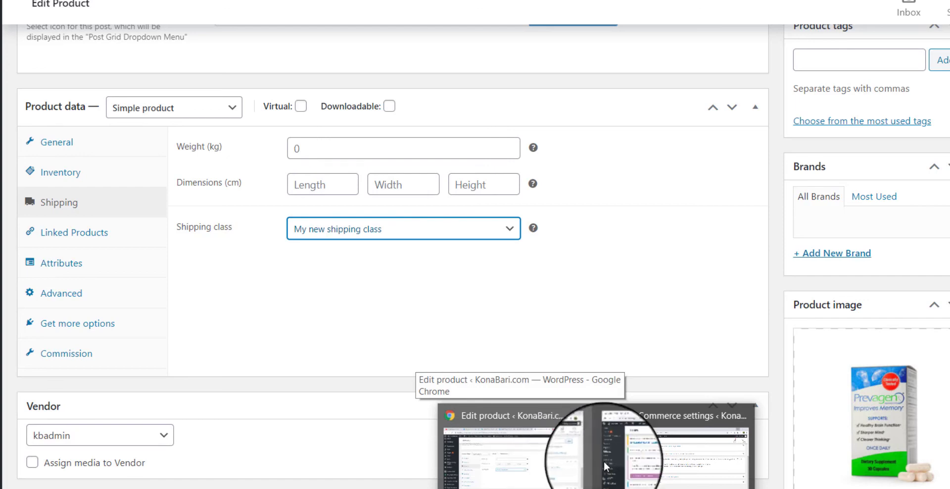
pyautogui.click(625, 456)
pyautogui.scroll(-4, 281, 407)
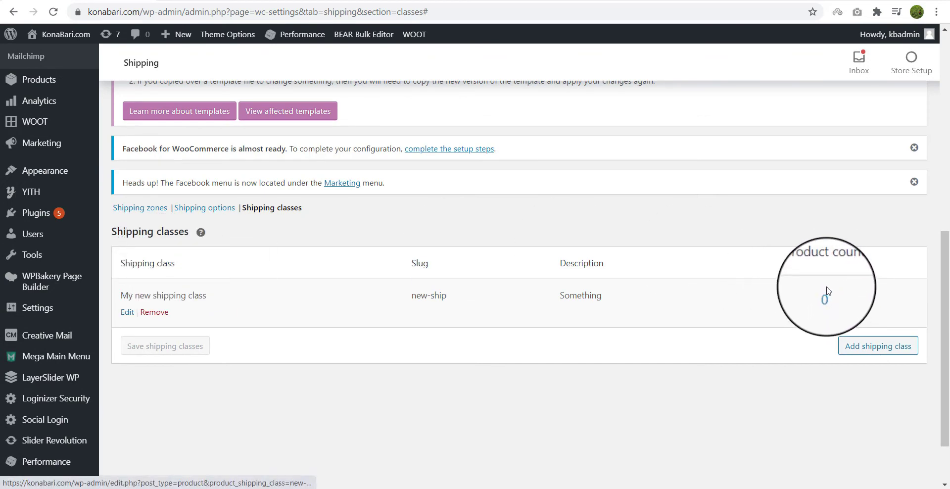
pyautogui.scroll(6, 294, 178)
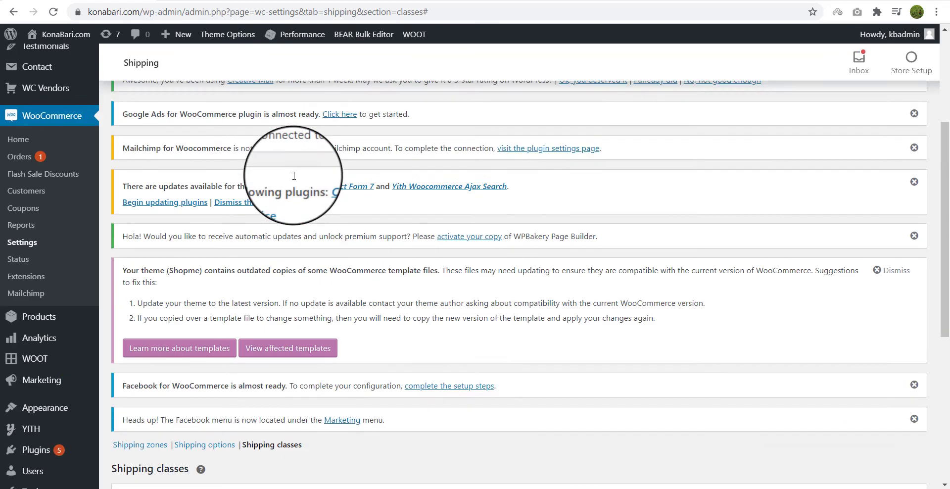
pyautogui.scroll(3, 294, 176)
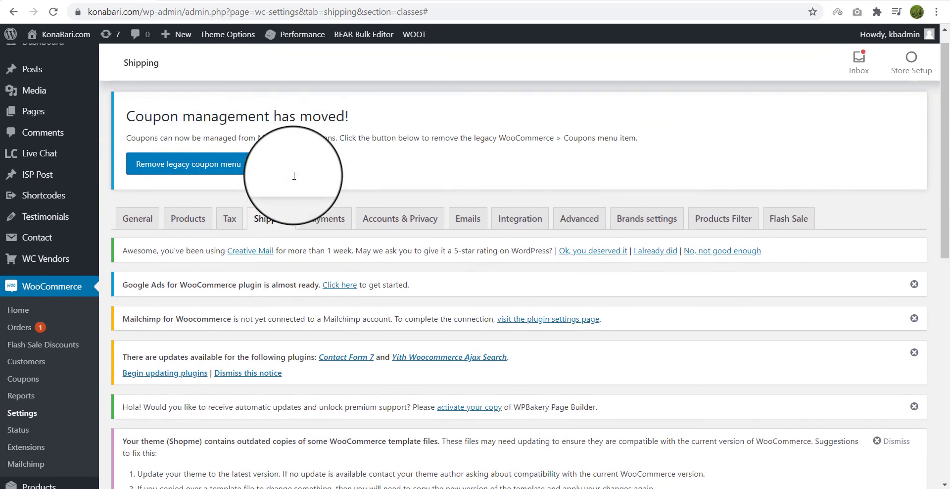